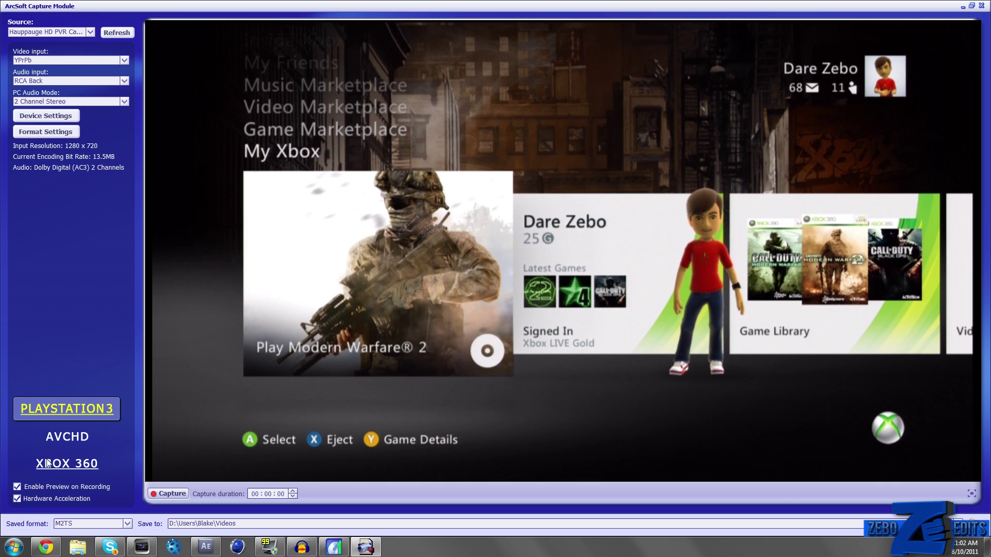
Keep M2TS as the saved capture format and view the device's video properties (Brightness 134).
left_click(68, 523)
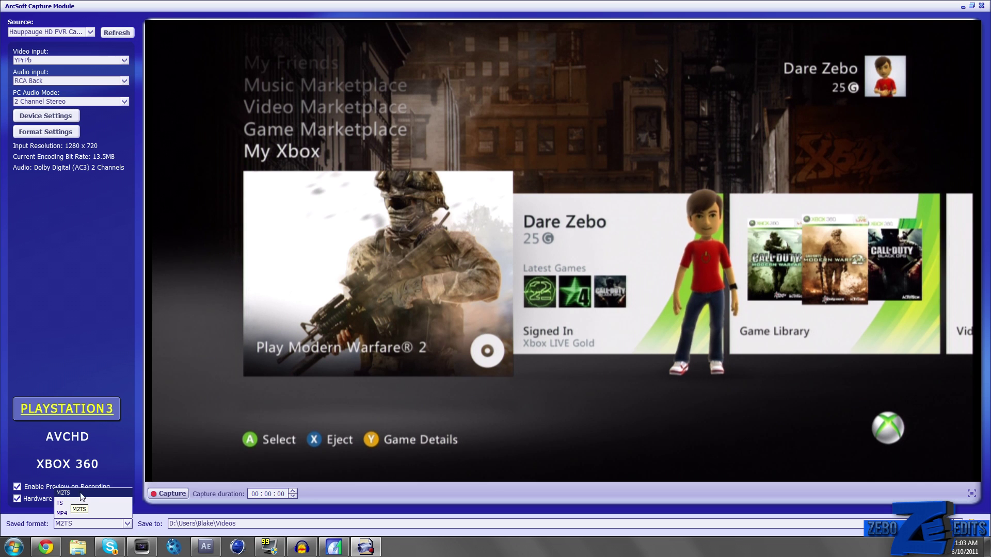
left_click(63, 524)
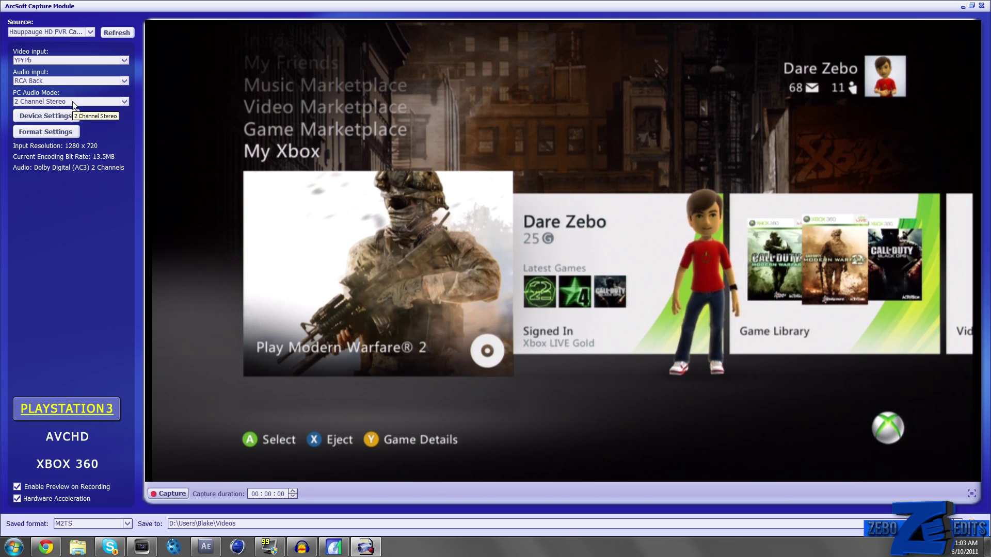
left_click(55, 117)
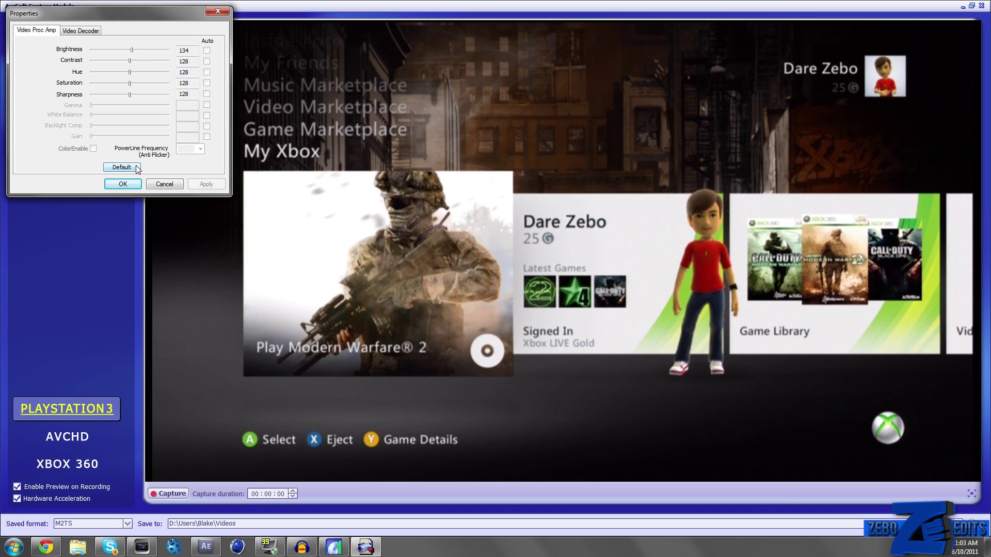
Check the NTSC_M Video Decoder settings and close the device properties with OK.
left_click(83, 31)
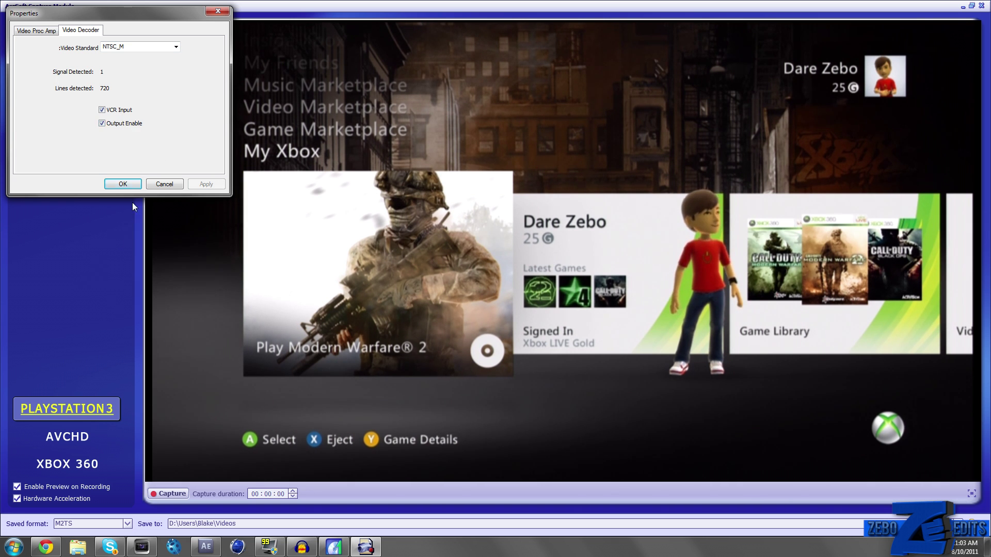
left_click(124, 184)
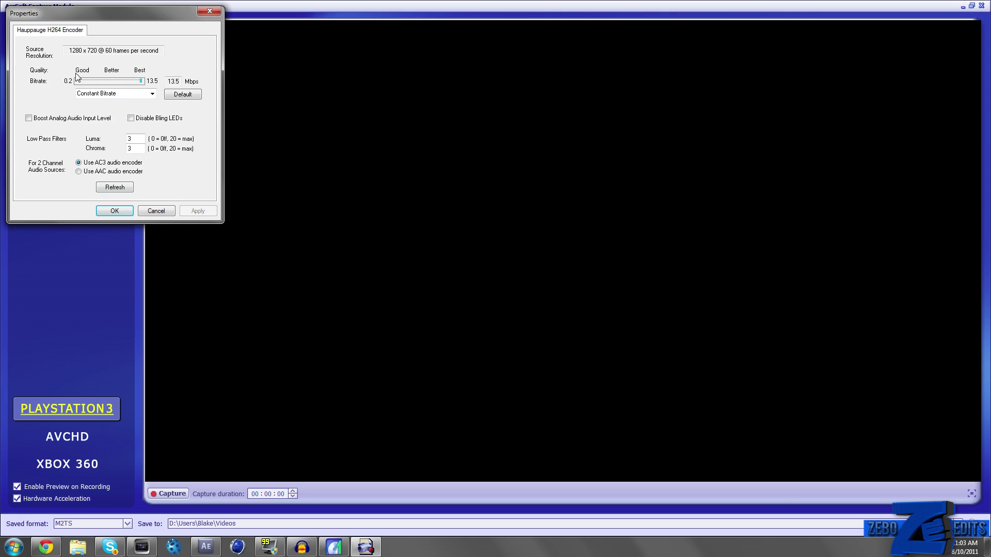
Disable the Bling LEDs, set a 13.5 Mbps constant bitrate, and apply the H264 encoder settings.
left_click(153, 94)
left_click(155, 95)
left_click(168, 98)
left_click_drag(116, 81, 174, 82)
left_click(131, 119)
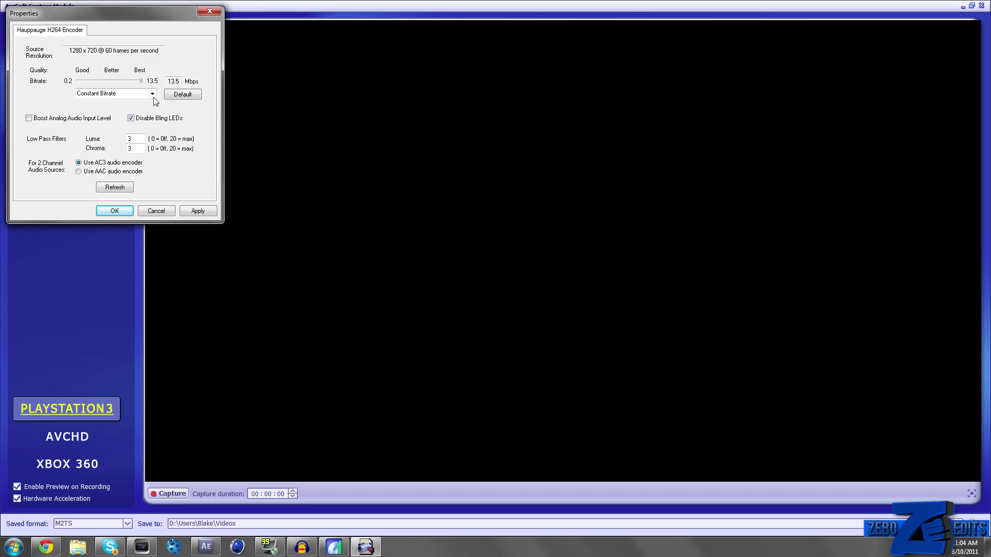
mouse_move(141, 82)
left_mouse_down()
mouse_move(126, 83)
mouse_move(147, 82)
left_mouse_up()
left_click(202, 210)
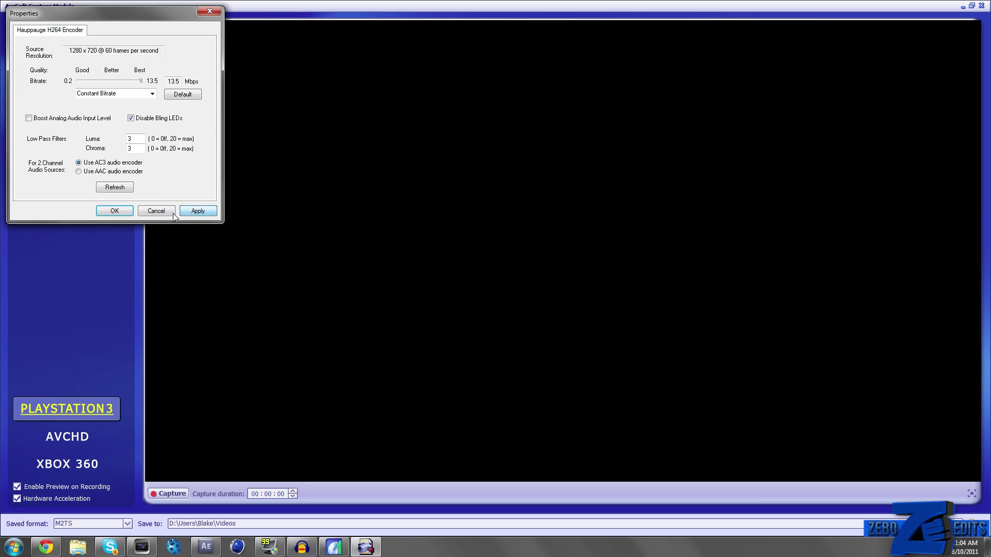
left_click(114, 210)
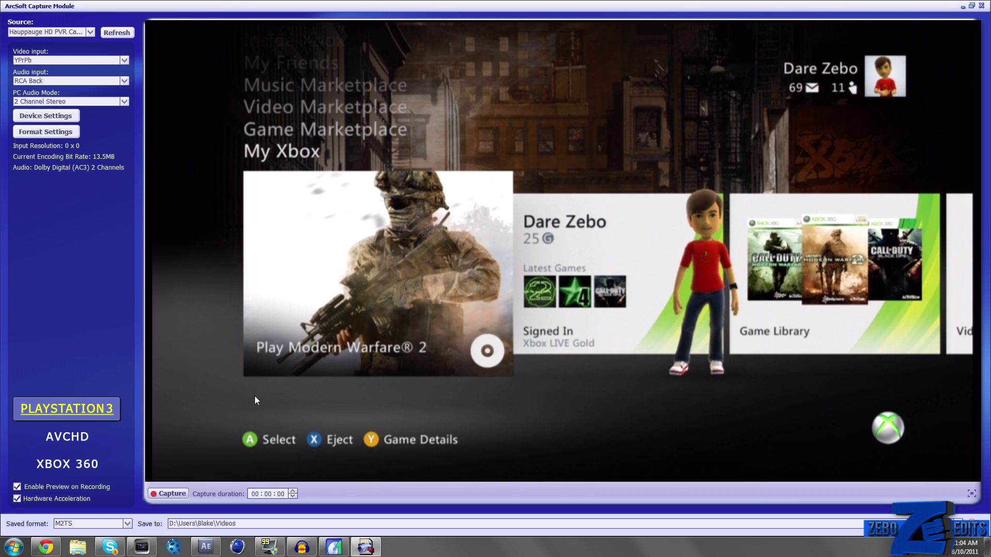
Record about 17 seconds of the Xbox 360 friends list footage.
left_click(153, 494)
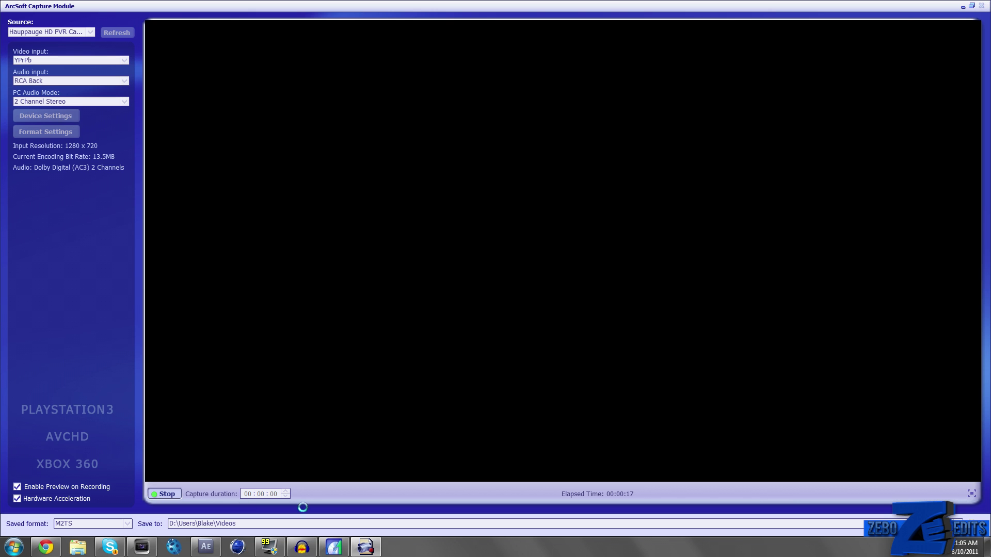
mouse_move(134, 546)
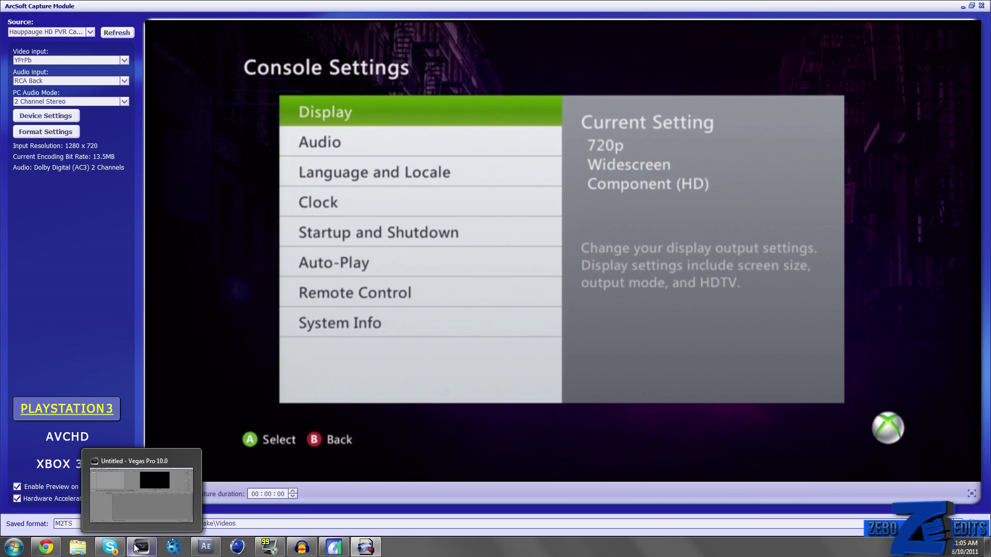
Drag clip 2011_8_10_11_5_35 from the Videos library into Vegas Project Media and preview it.
left_click(135, 547)
left_click(77, 547)
double_click(530, 173)
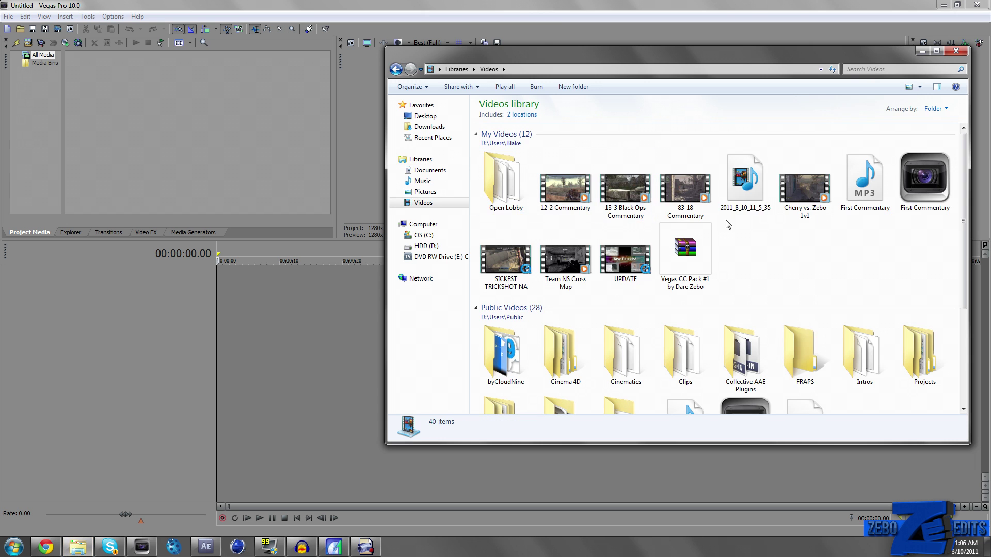
left_click(745, 180)
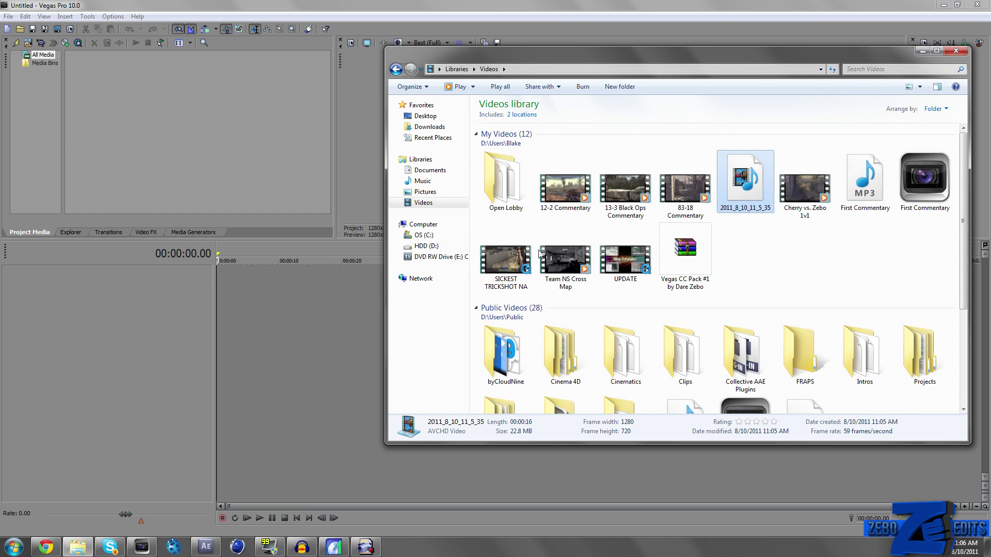
left_click_drag(749, 196, 203, 165)
left_click(267, 333)
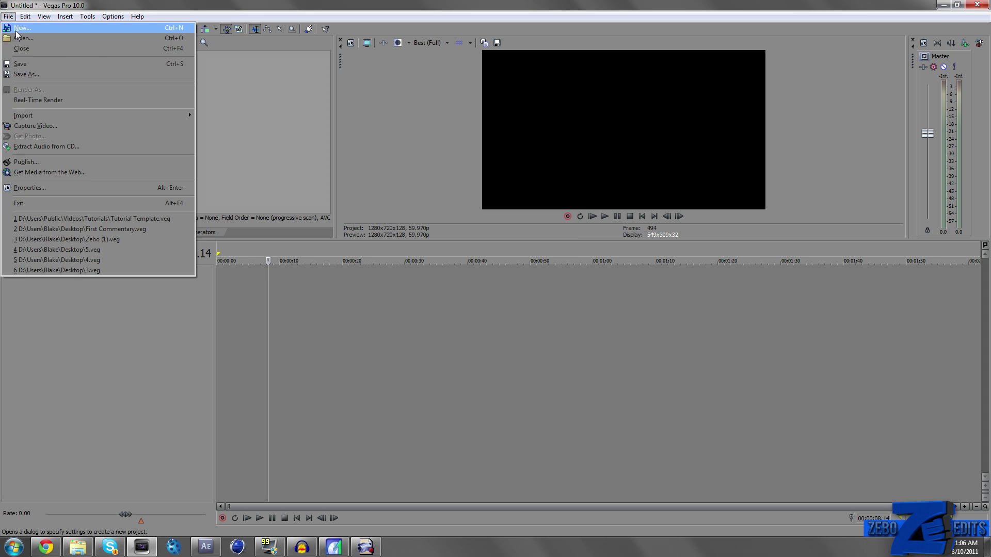
Start a new project at 59.94 fps and make these settings the default for new projects.
left_click(20, 28)
left_click(502, 219)
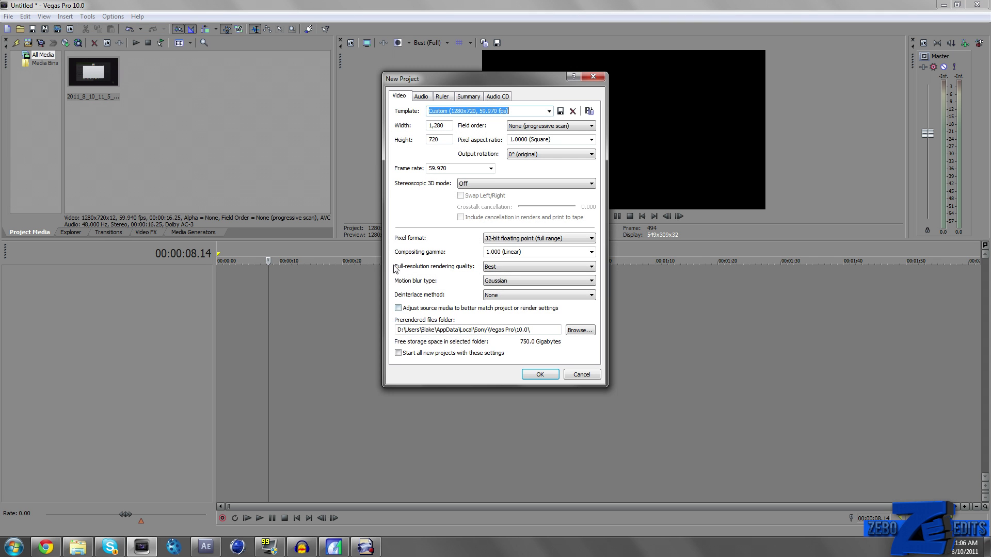
double_click(439, 168)
type("5.94")
double_click(436, 168)
type("59.94")
double_click(436, 168)
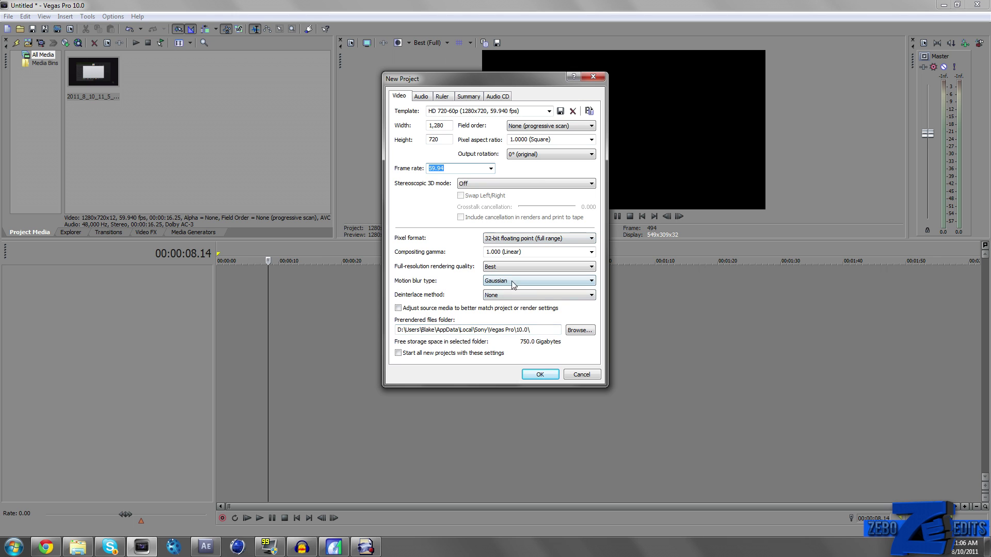
left_click(444, 353)
Keep Stereo master bus and 24-bit audio, review the remaining tabs, and confirm.
left_click(424, 98)
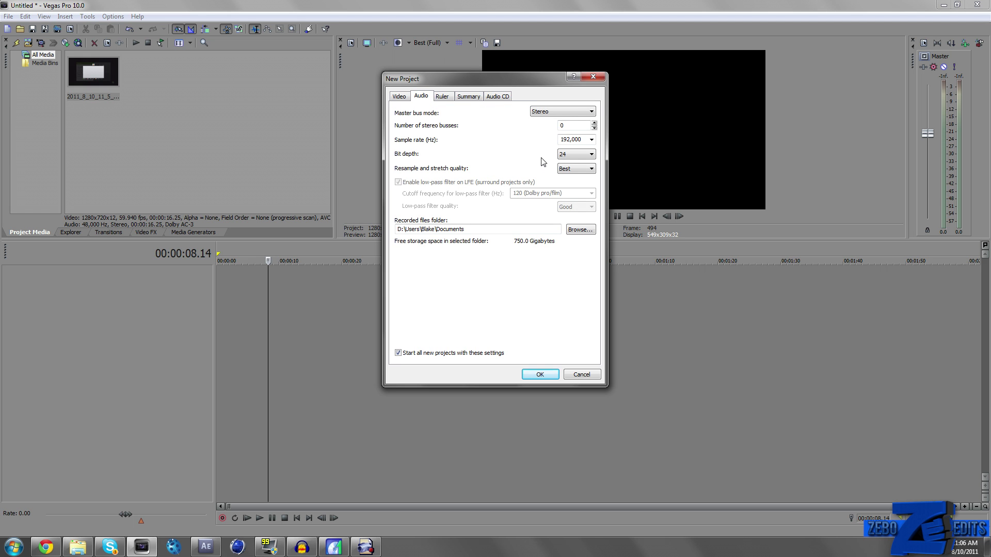
left_click(557, 115)
left_click(557, 120)
left_click(572, 158)
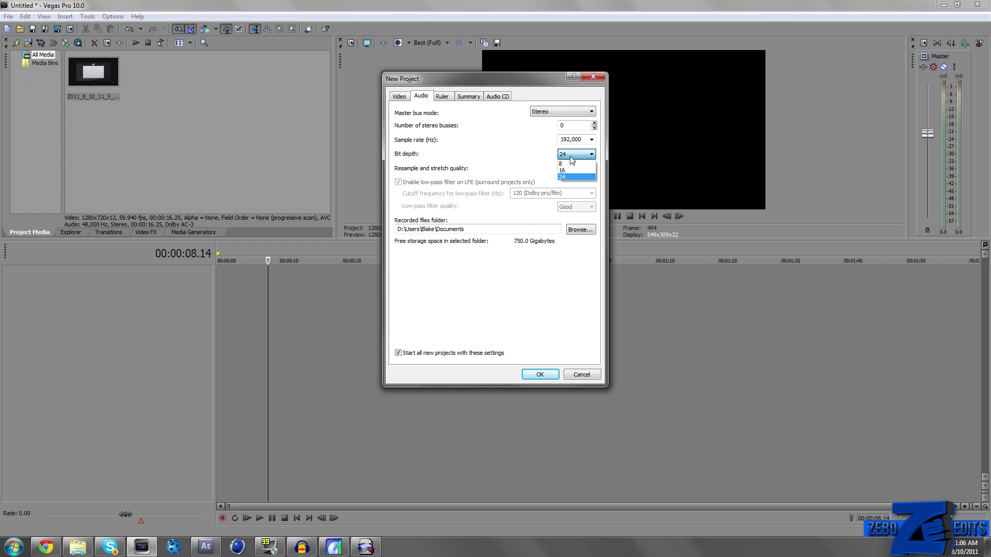
left_click(571, 156)
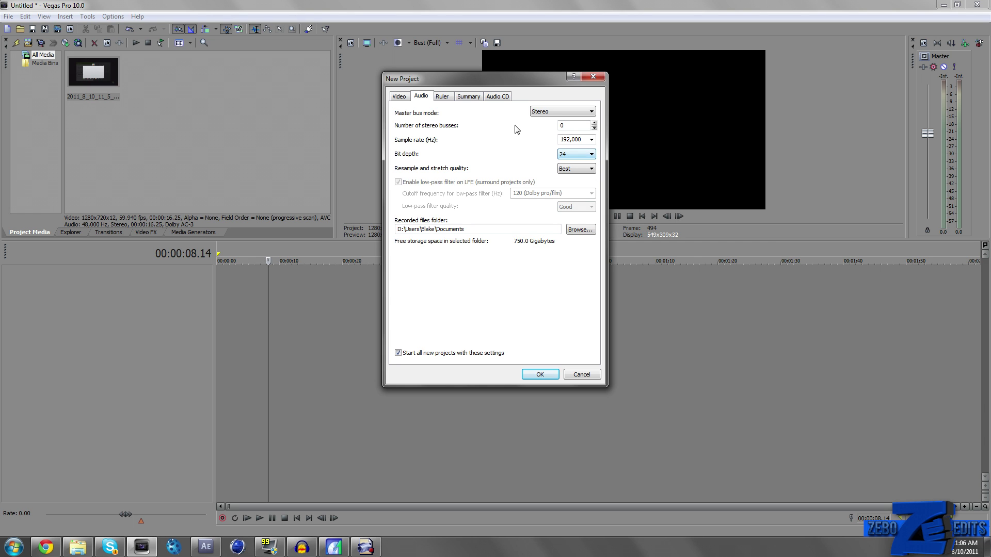
left_click(442, 97)
left_click(472, 97)
left_click(495, 96)
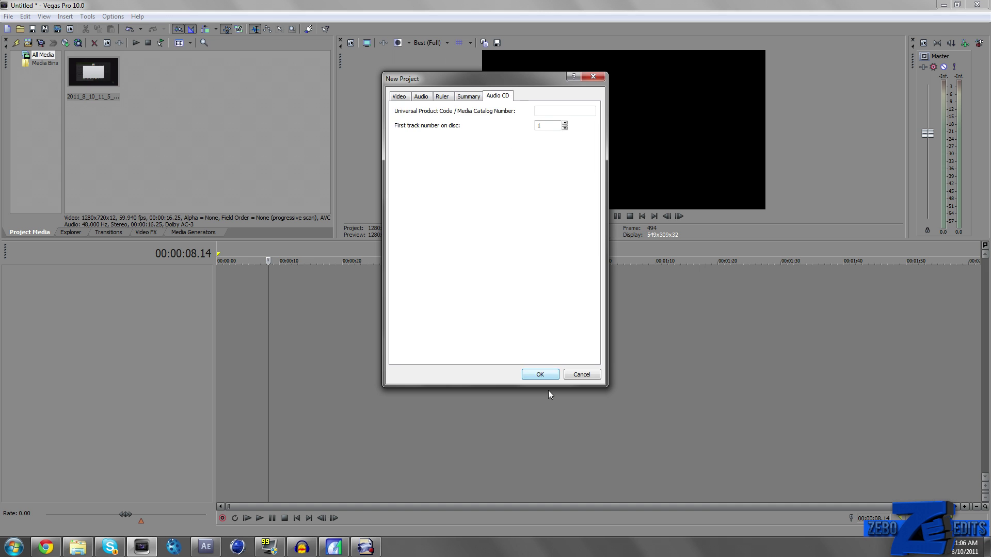
left_click(538, 374)
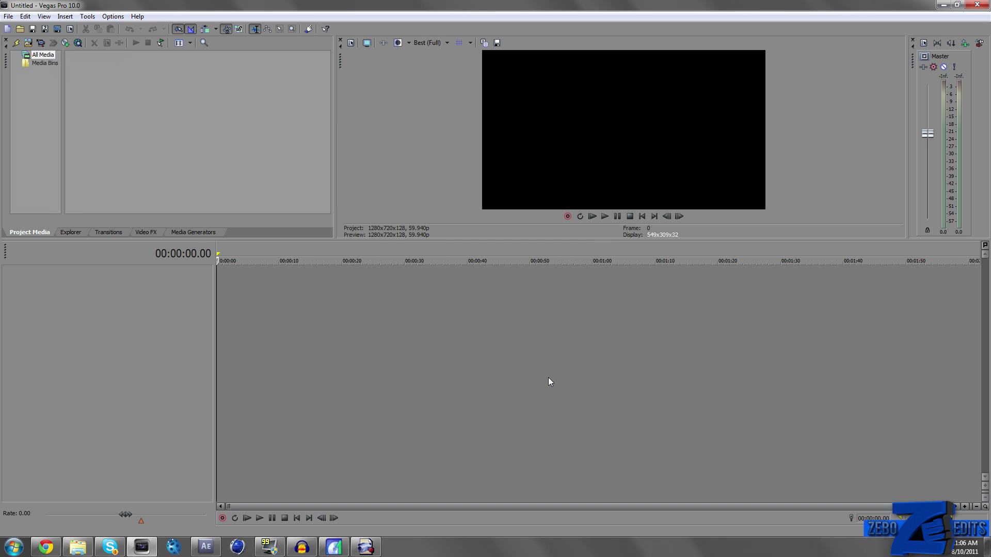
Add the M2TS clip to the timeline and play it back from about 4 seconds.
left_click(77, 548)
left_click_drag(748, 175, 219, 278)
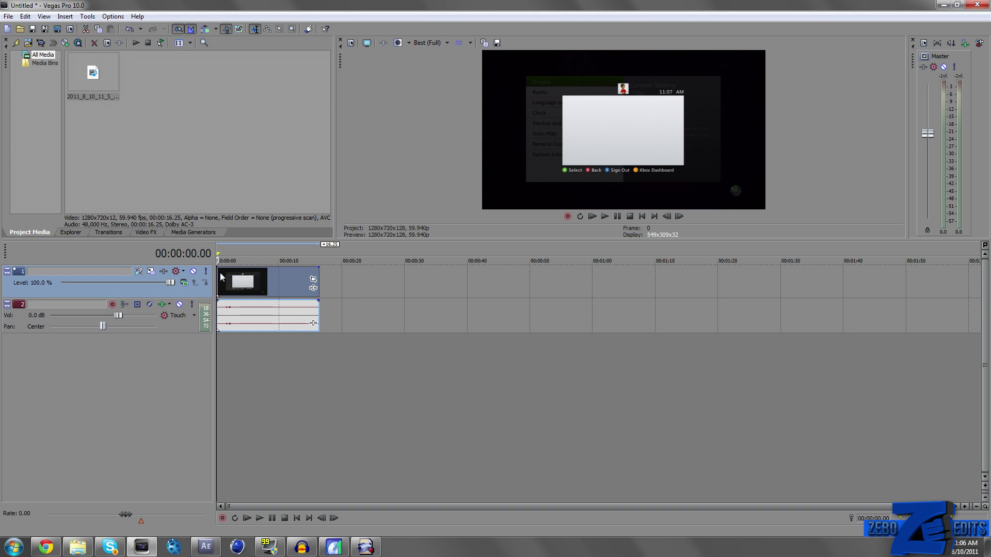
left_click(243, 252)
key("space")
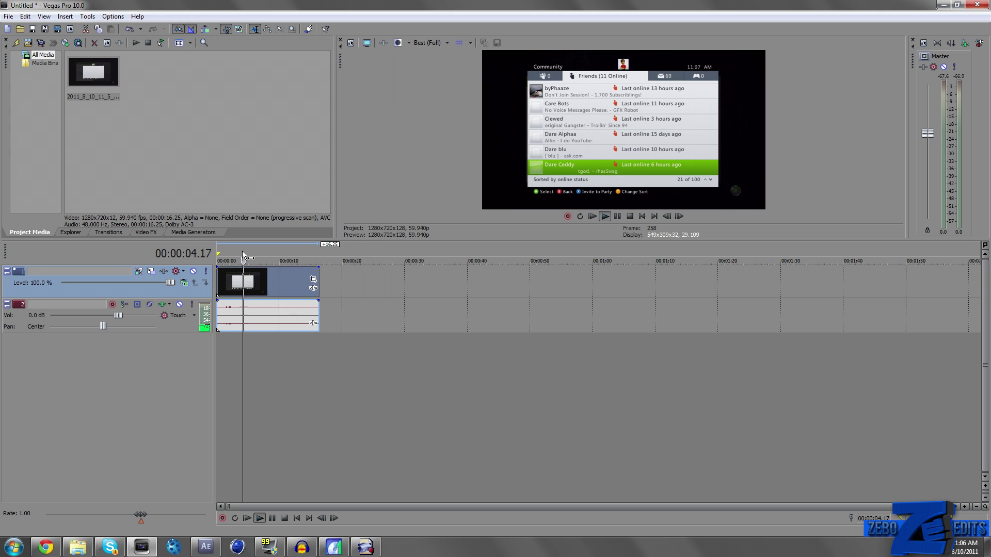
key("Return")
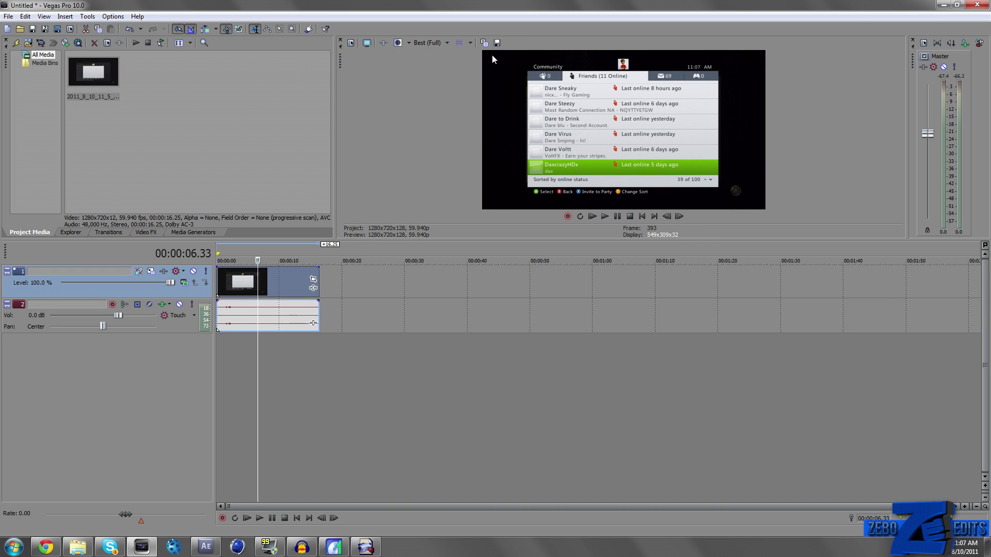
Apply the Hauppauge pan/crop preset, enlarge the frame slightly, and save it as preset 'HD PVR'.
left_click(313, 281)
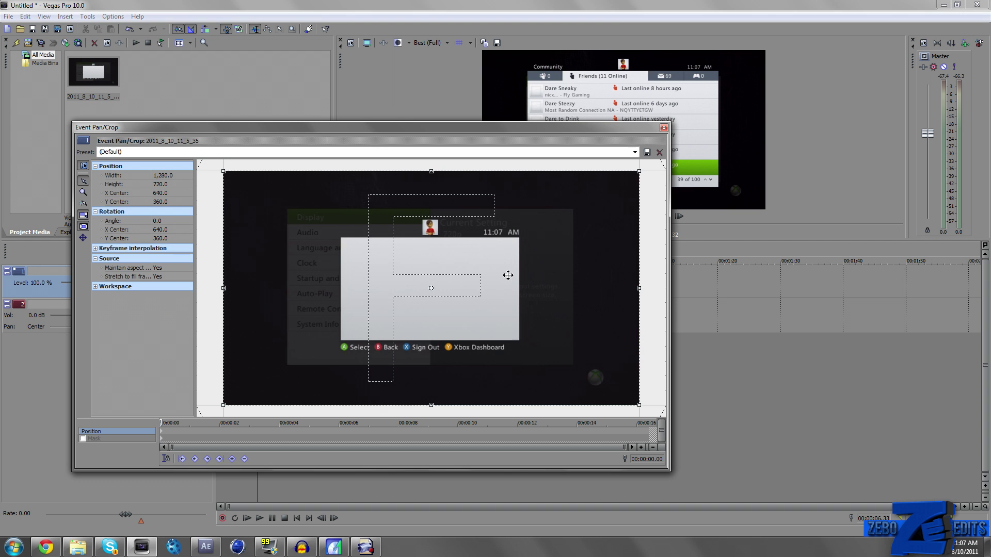
left_click(635, 153)
left_click(616, 202)
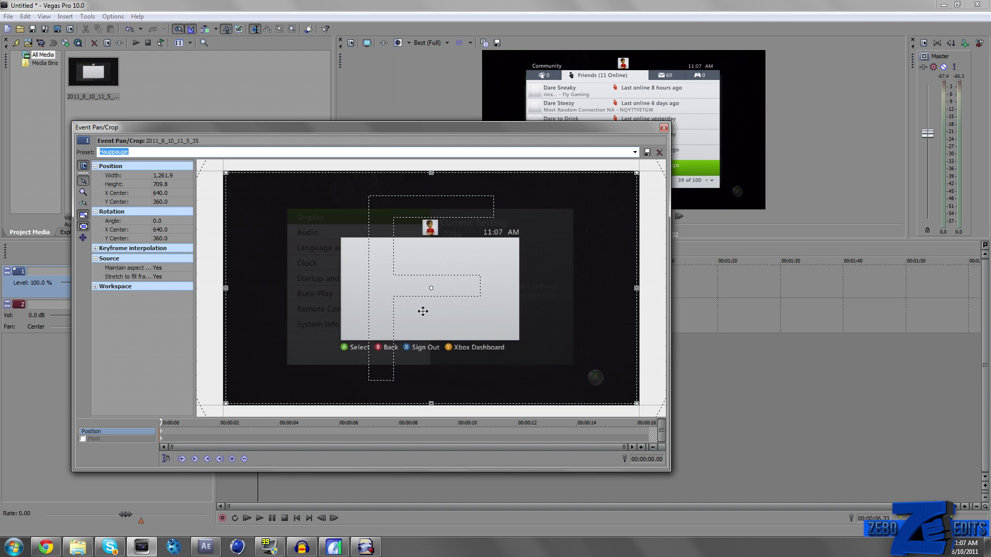
left_click_drag(636, 175, 639, 174)
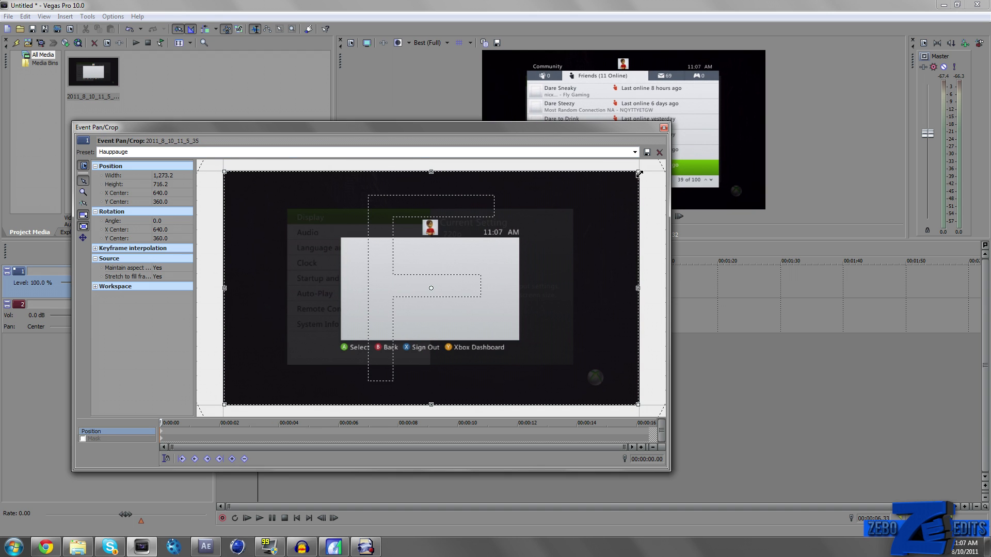
type("HD PVr")
key("BackSpace")
type("R")
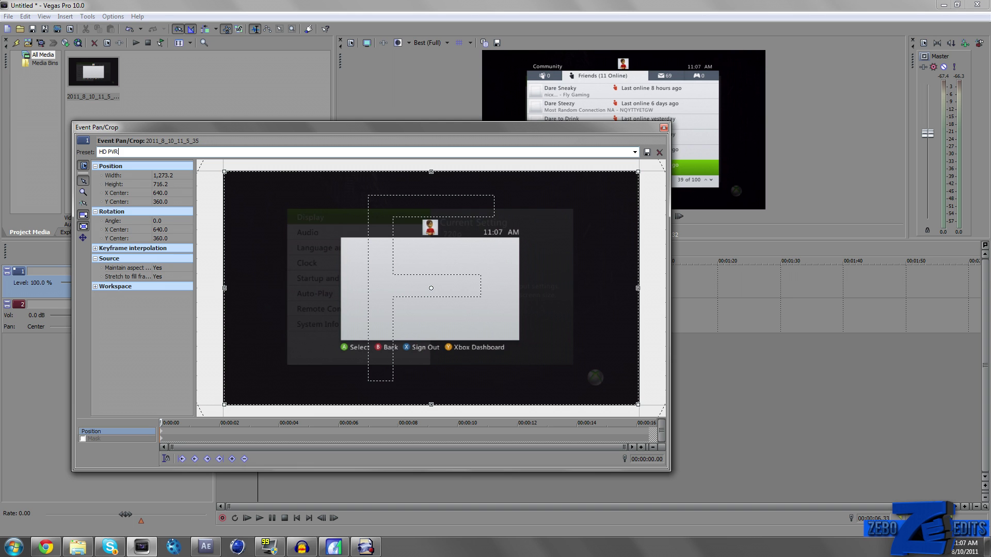
left_click(645, 152)
left_click(663, 128)
Try the event's resample and aspect-ratio options without saving, then minimize Vegas Pro.
right_click(245, 286)
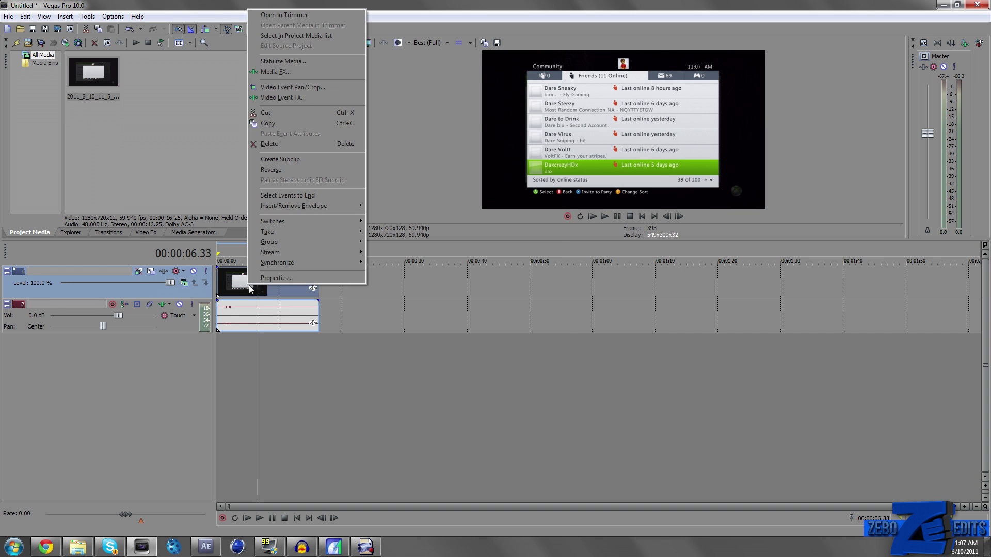
left_click(265, 279)
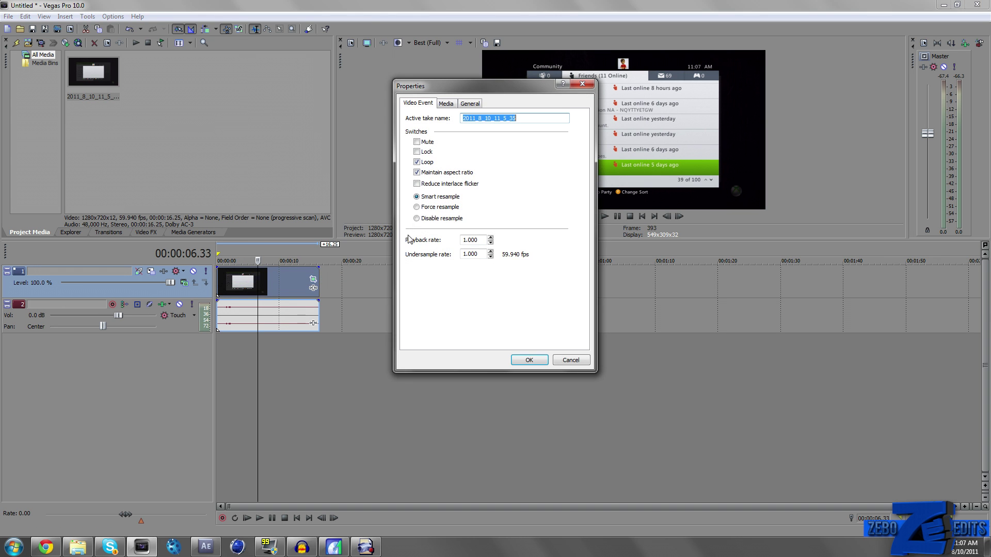
left_click(417, 218)
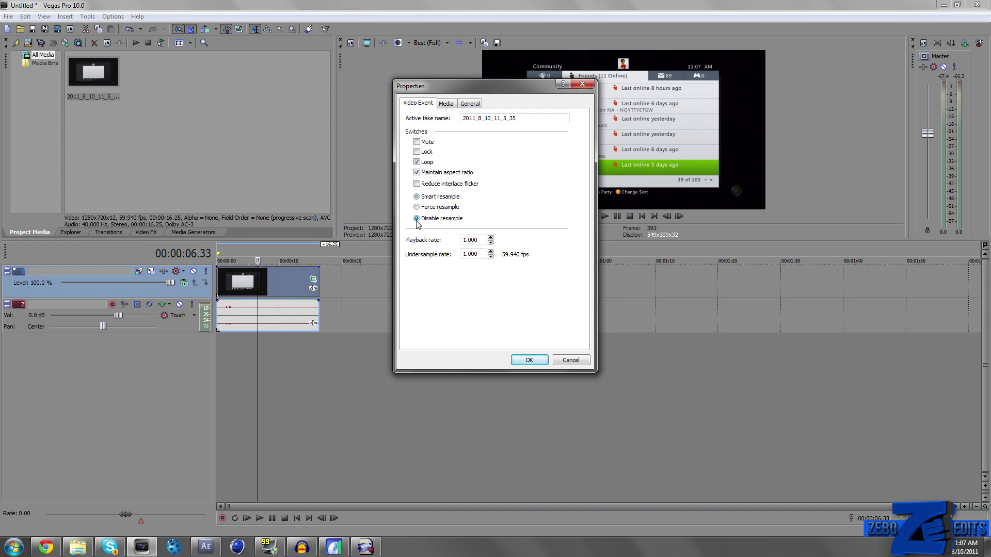
left_click(417, 172)
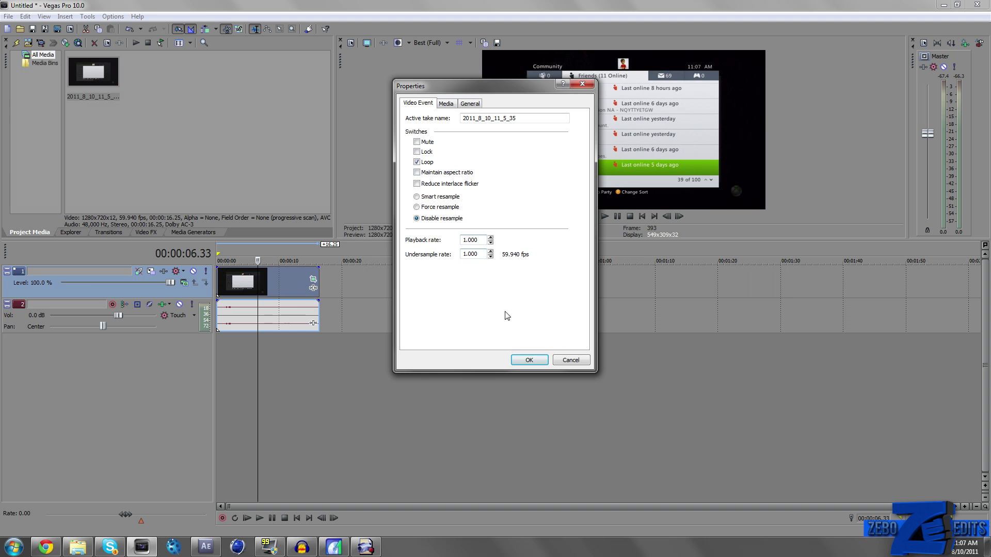
left_click(571, 360)
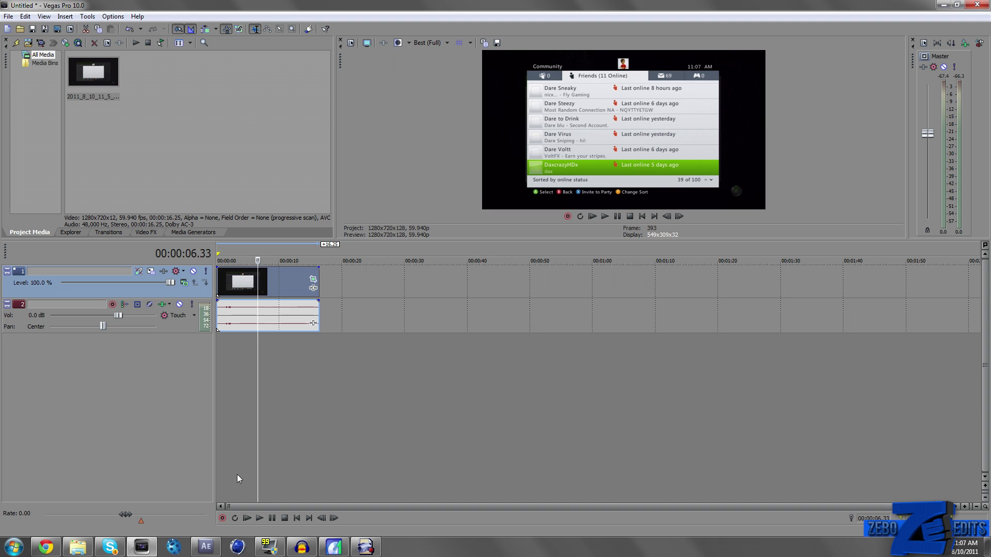
left_click(222, 253)
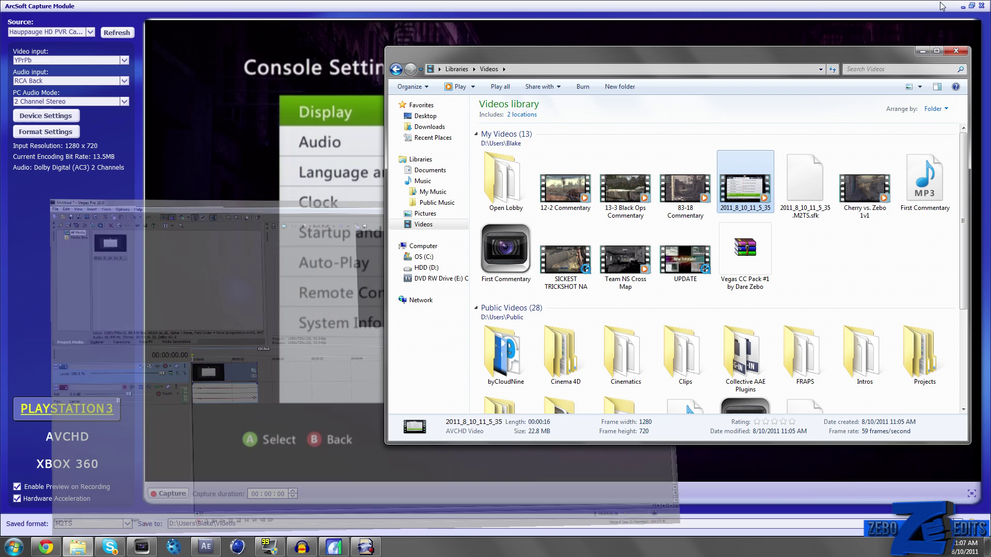
left_click(941, 5)
Import 2011_8_10_11_5_35.M2TS into After Effects and create a 1280x720, 59.94 fps composition from it.
left_click(922, 51)
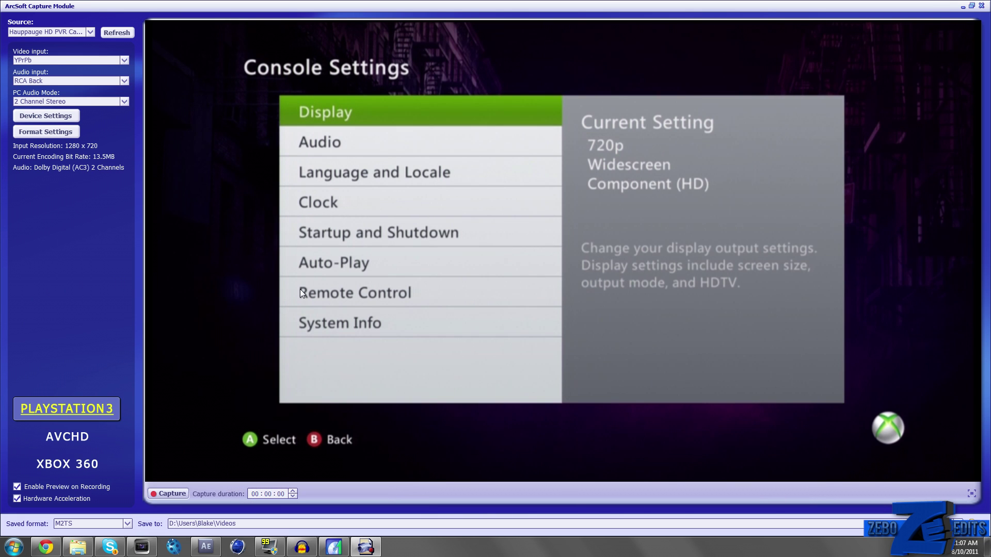
left_click(201, 551)
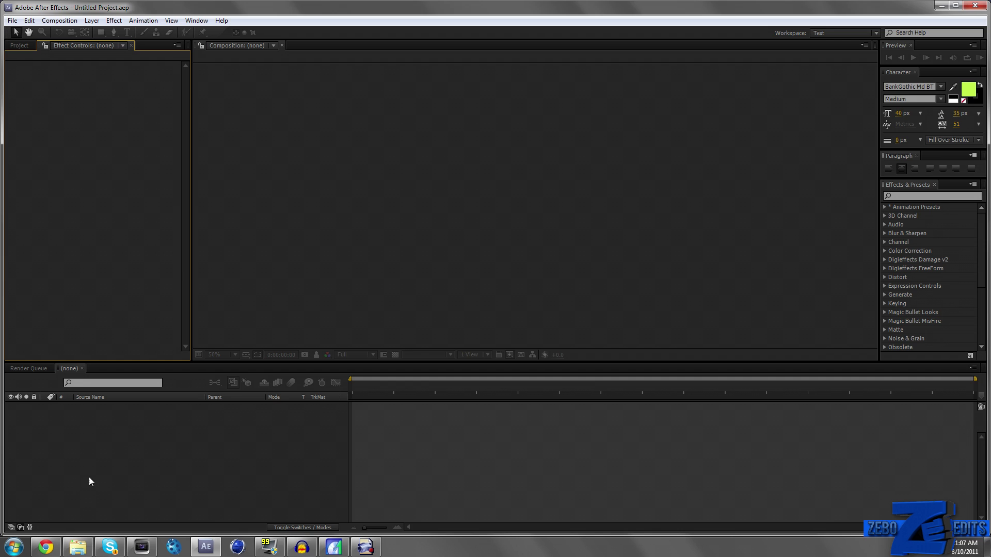
left_click(77, 547)
left_click_drag(743, 185, 109, 164)
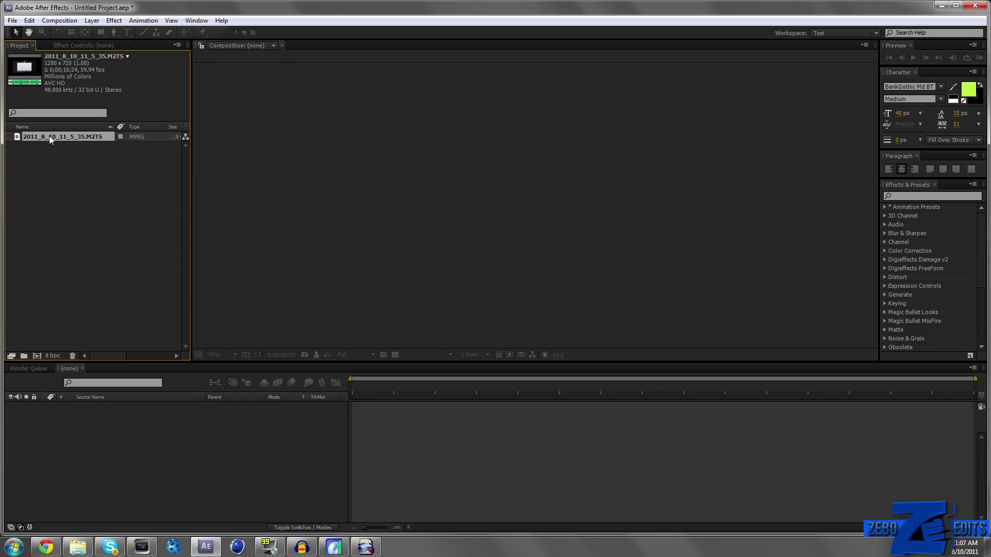
left_click_drag(48, 135, 37, 357)
Scale the video layer up slightly and scrub the footage between 0 and 9 seconds.
left_click_drag(410, 385, 631, 405)
left_click_drag(699, 113, 701, 109)
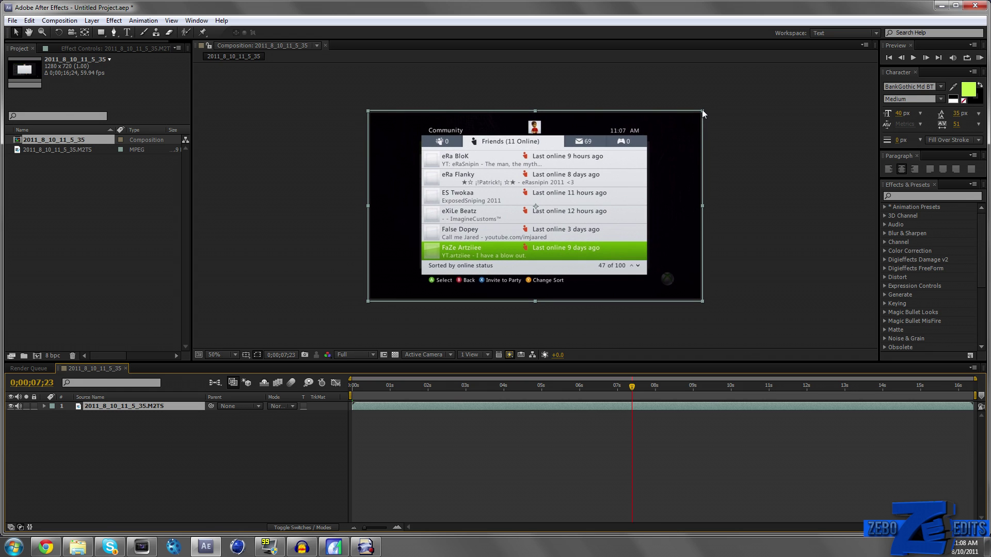
left_click(699, 387)
left_click_drag(697, 388, 373, 388)
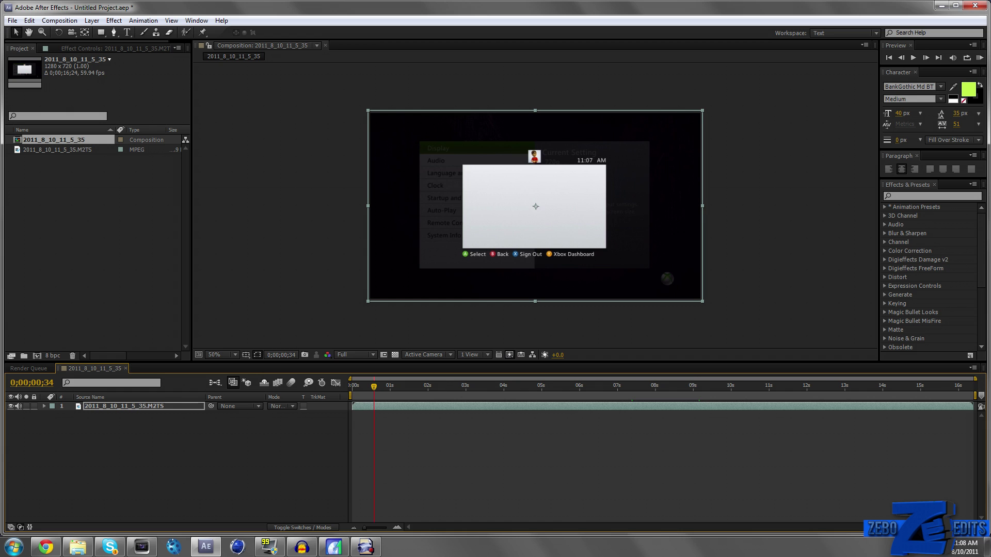
left_click_drag(453, 388, 619, 398)
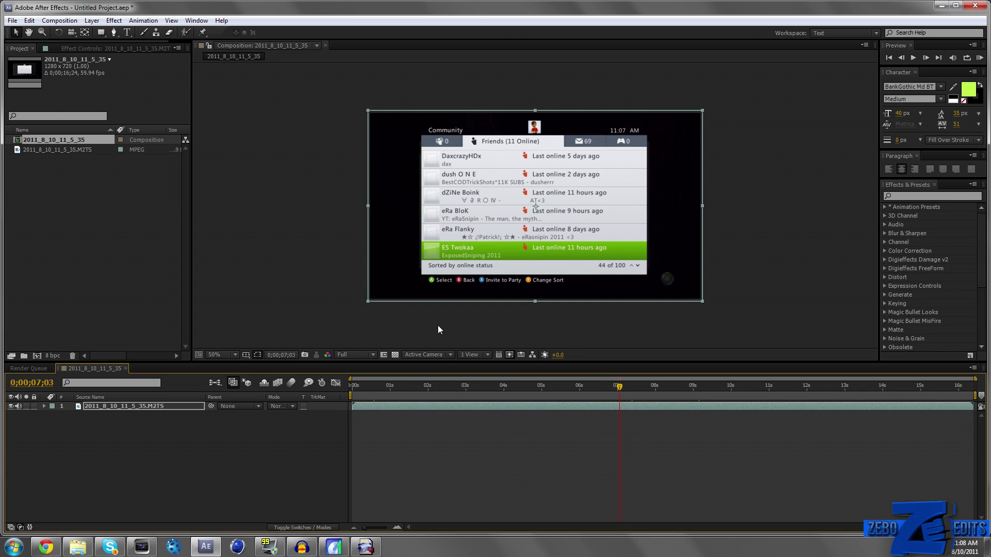
left_click_drag(631, 389, 703, 386)
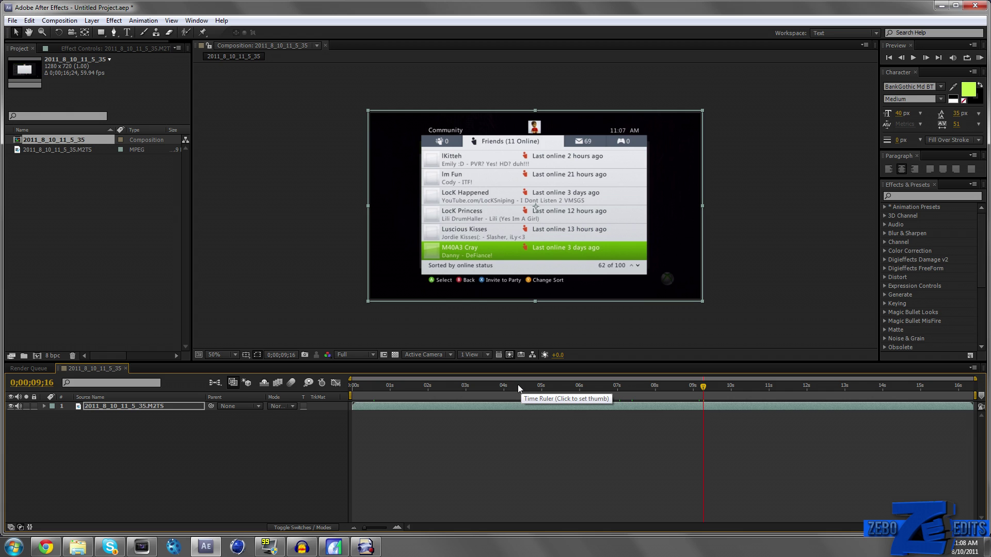
left_click_drag(516, 386, 586, 386)
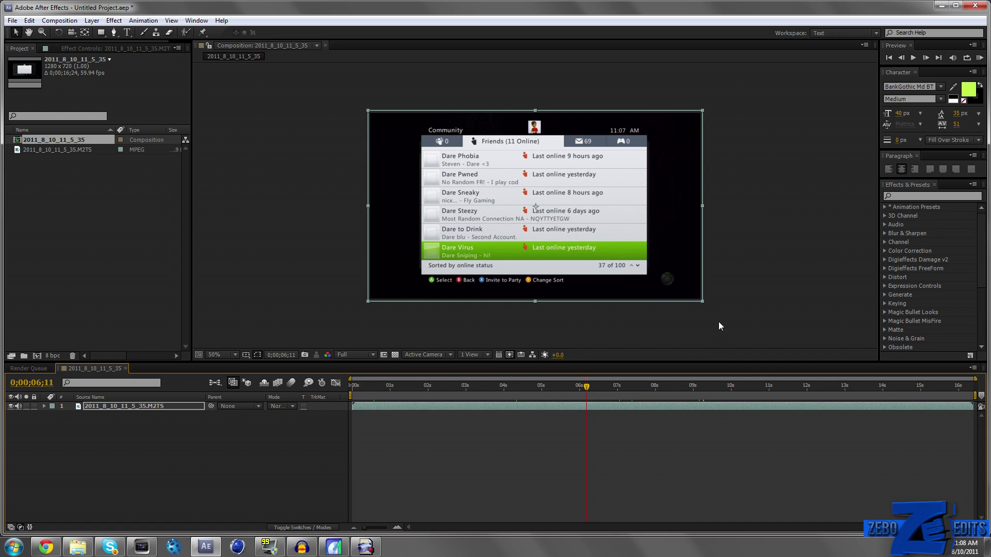
left_click(940, 6)
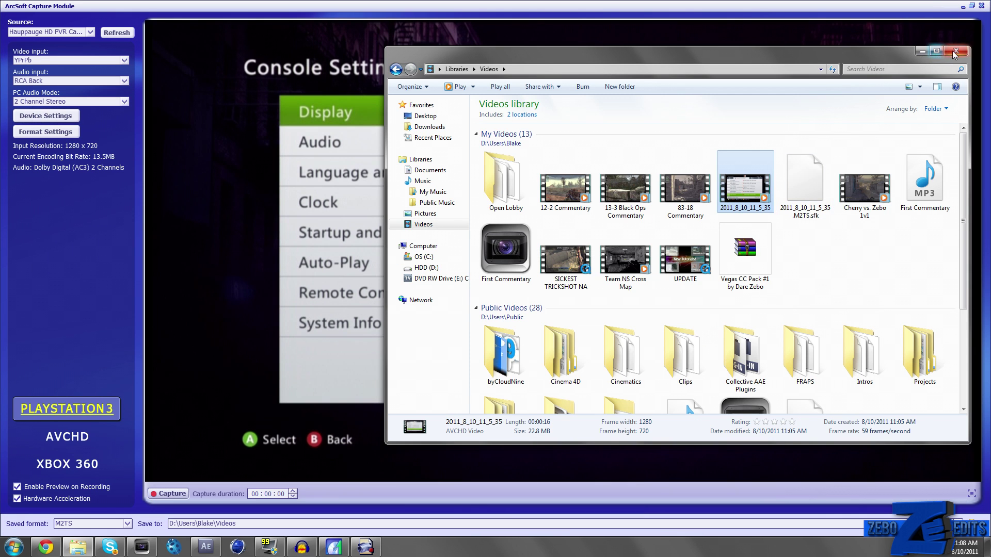
Close the Videos library and TotalMedia Extreme, then restore the ArcSoft Capture Module preview.
left_click(955, 51)
left_click(963, 6)
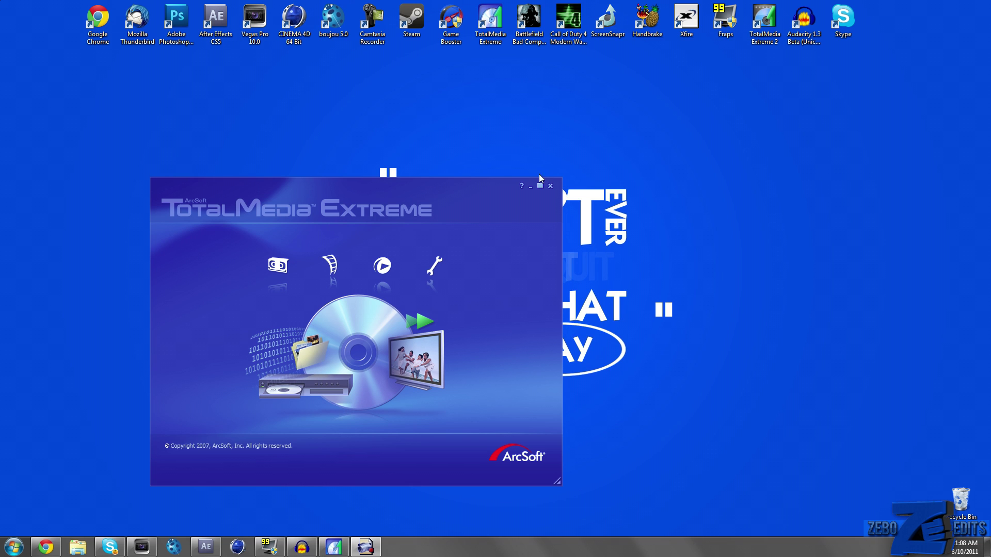
left_click(550, 186)
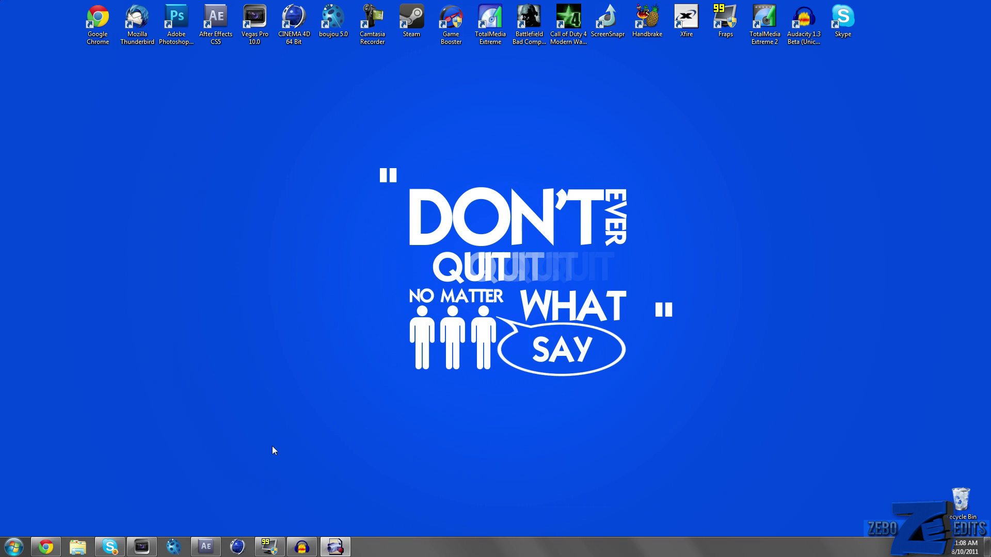
left_click(341, 548)
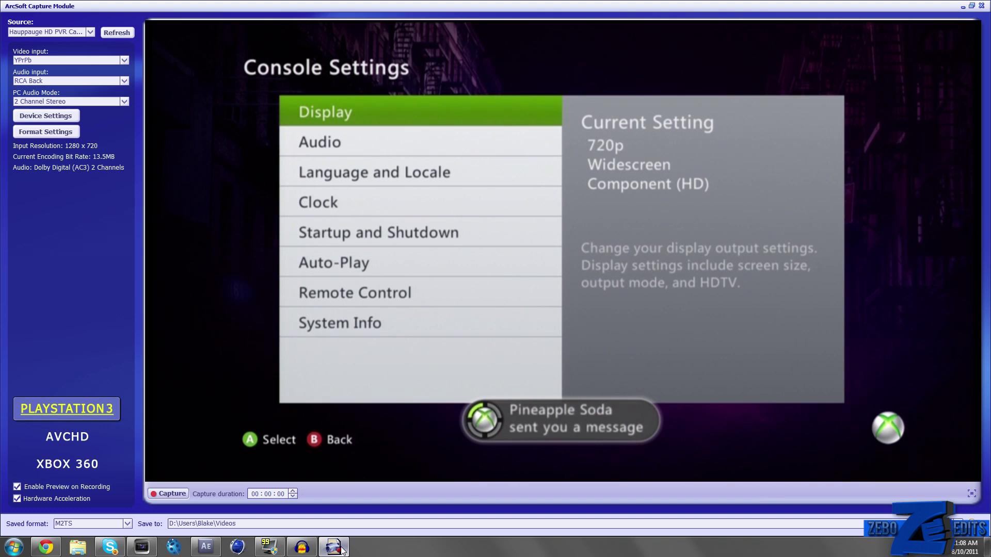